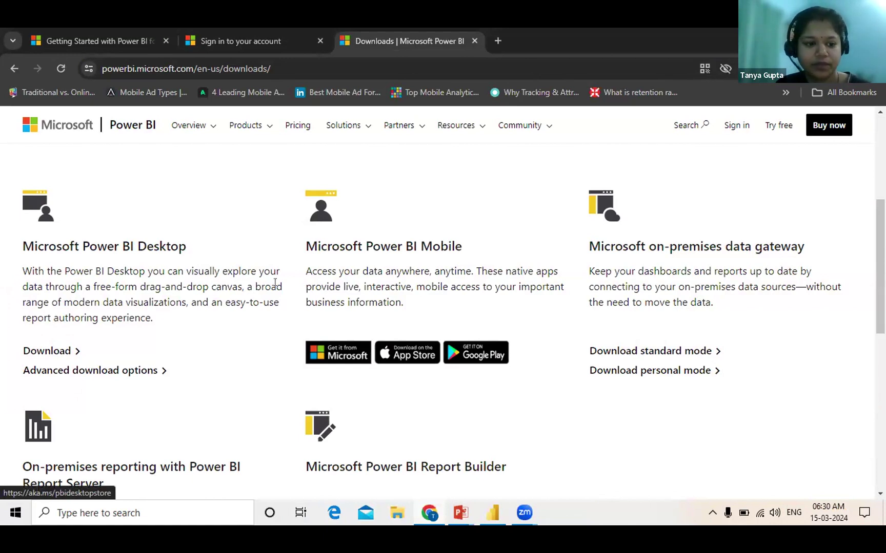
Step: Download Power BI Desktop from the website and let the link open in Microsoft Store
click(38, 350)
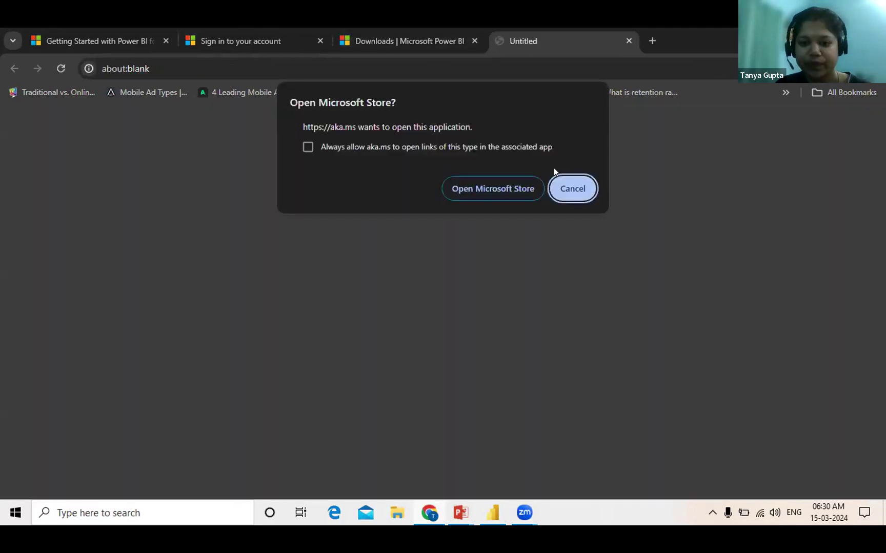
click(483, 190)
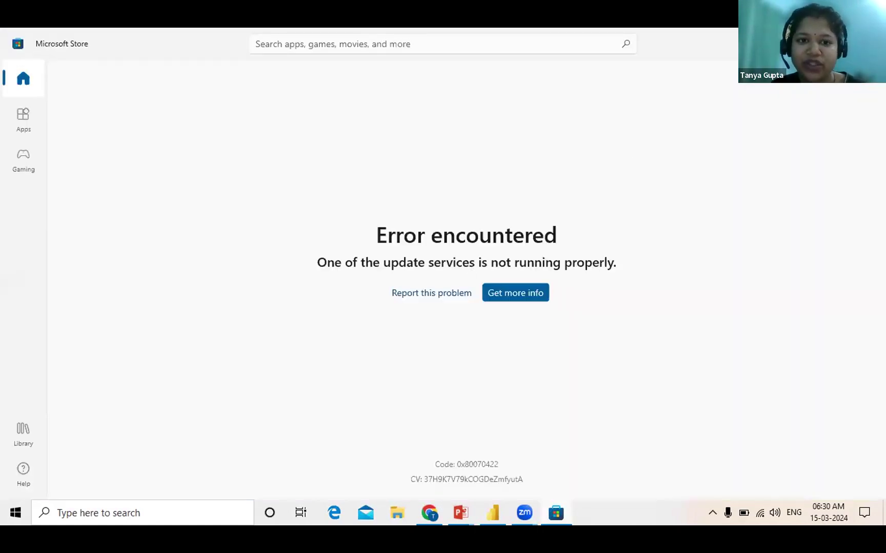
Step: Leave the Microsoft Store error and return to Chrome's Power BI downloads page
key(alt+Tab)
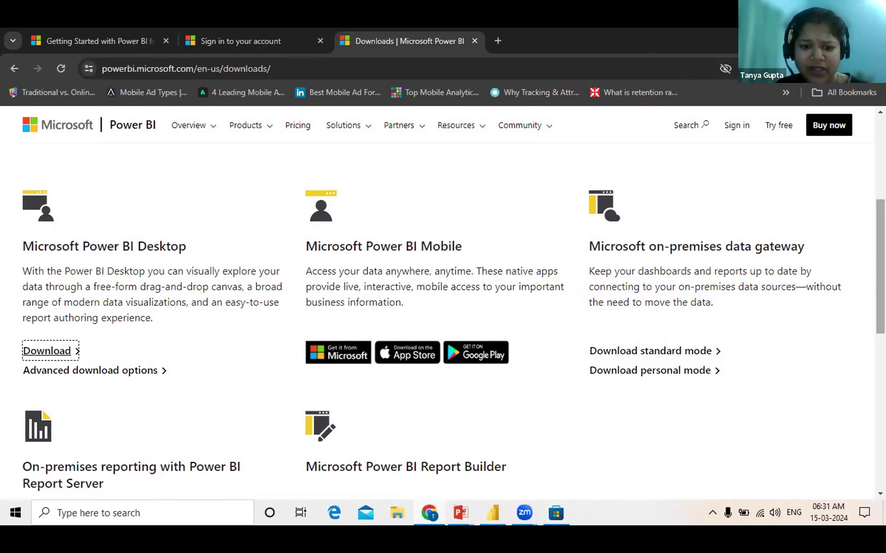
Step: Scroll the downloads page and briefly select, then clear, the Power BI Desktop description text
scroll(443, 318, down, 4)
scroll(443, 318, down, 4)
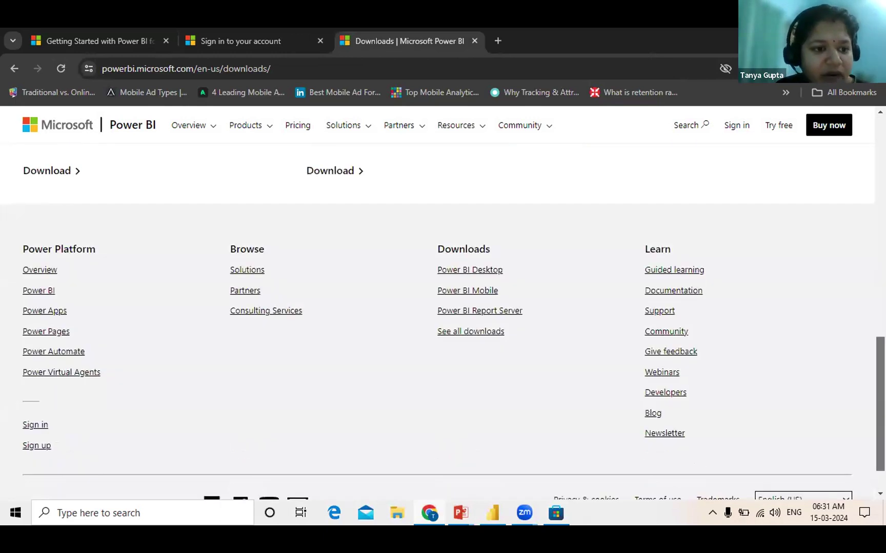
scroll(443, 318, up, 8)
drag(199, 224, 205, 223)
drag(106, 179, 199, 187)
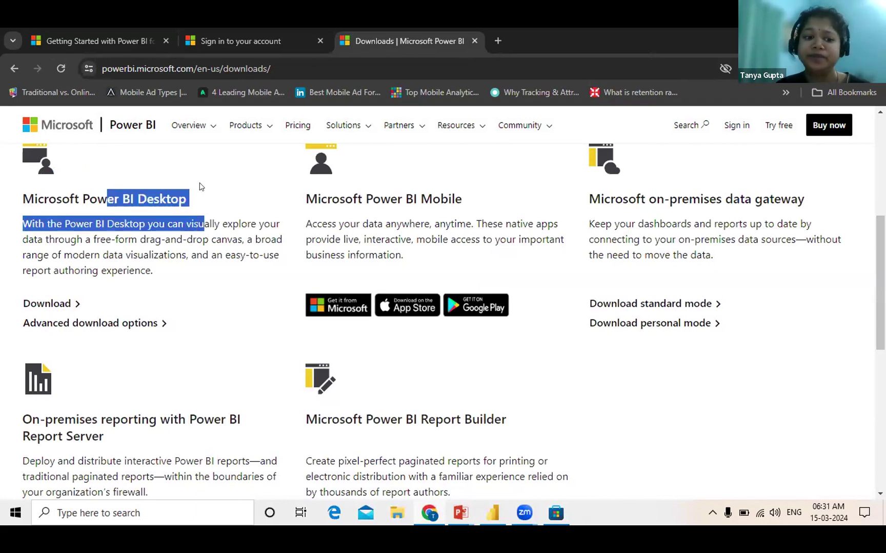
click(200, 187)
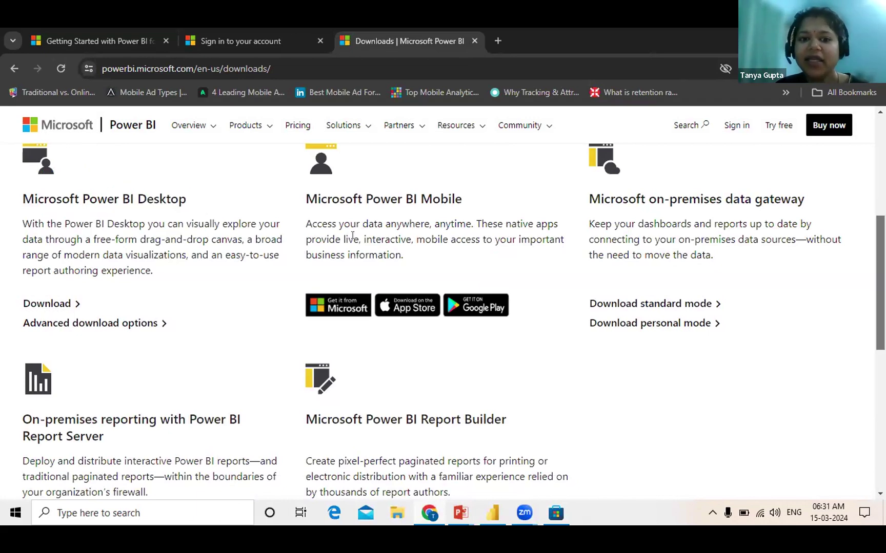
Step: Go to the Getting Started with Power BI page and highlight its web address
scroll(352, 236, up, 5)
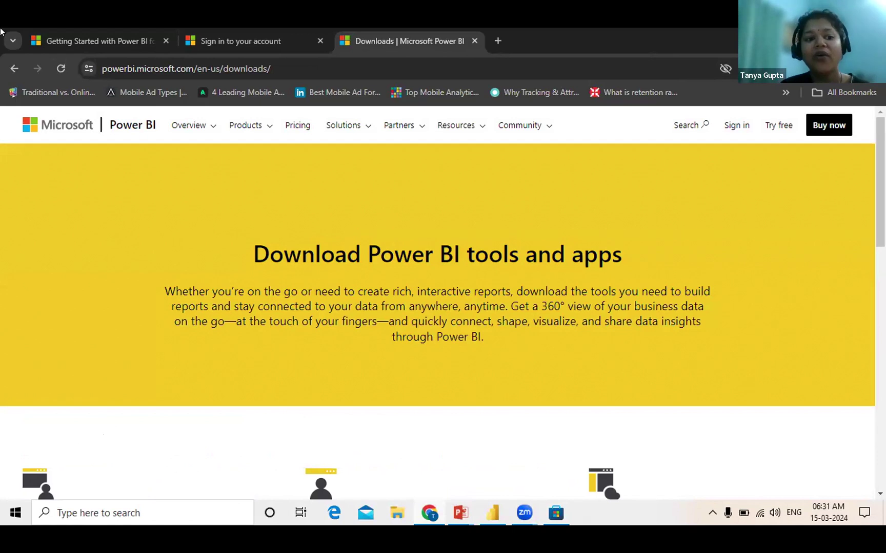
click(131, 32)
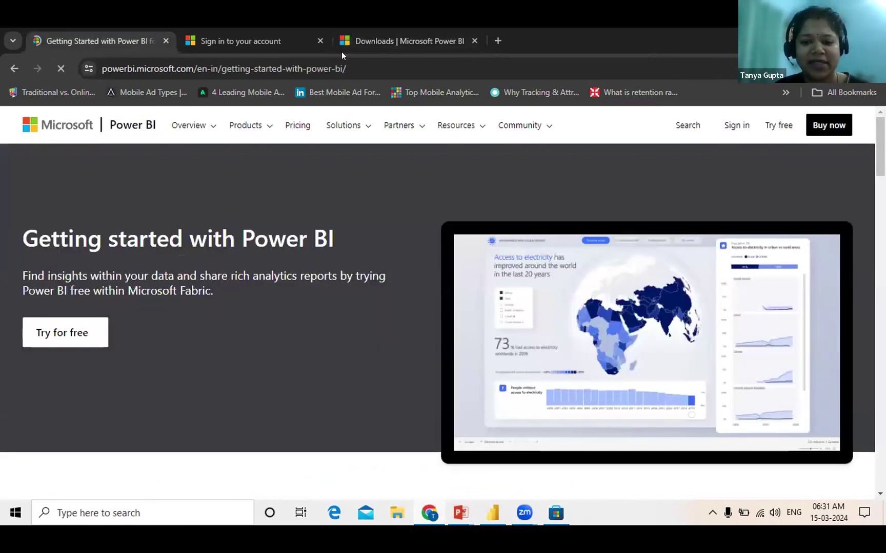
click(360, 64)
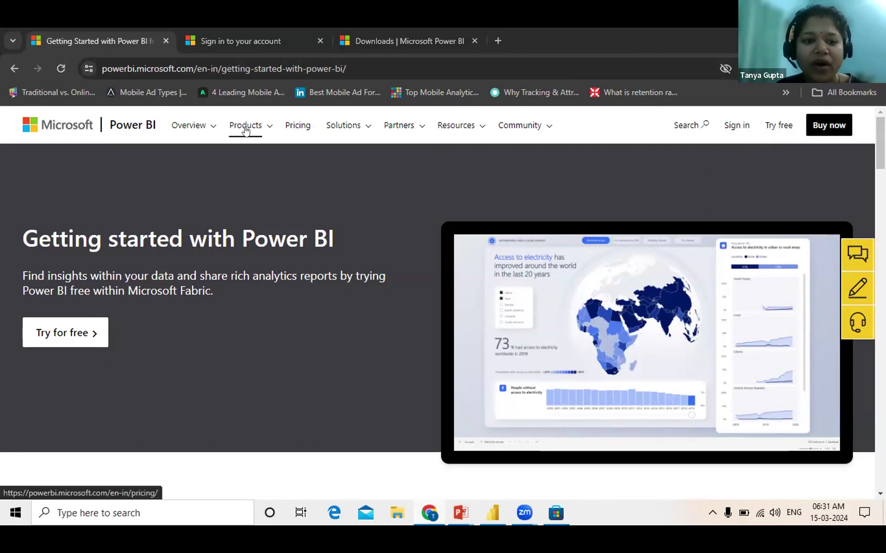
click(213, 127)
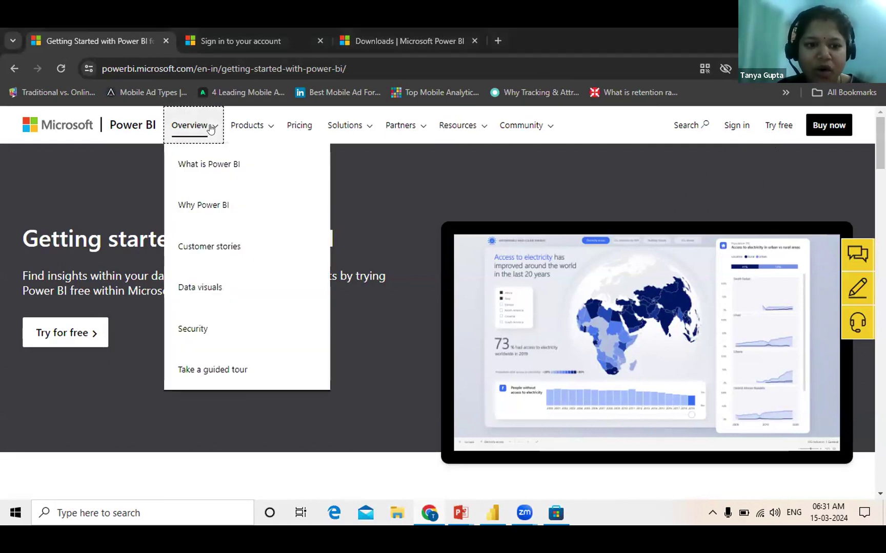
click(263, 125)
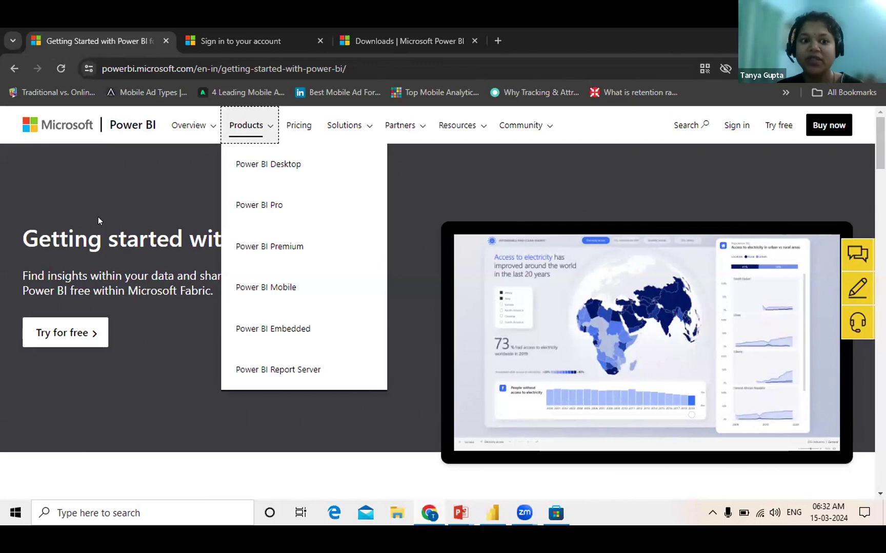
click(280, 220)
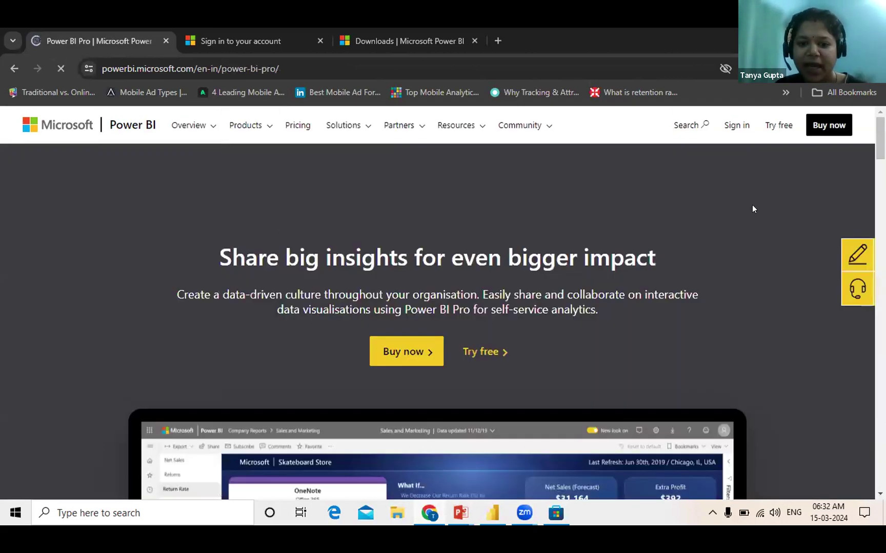
scroll(752, 208, down, 10)
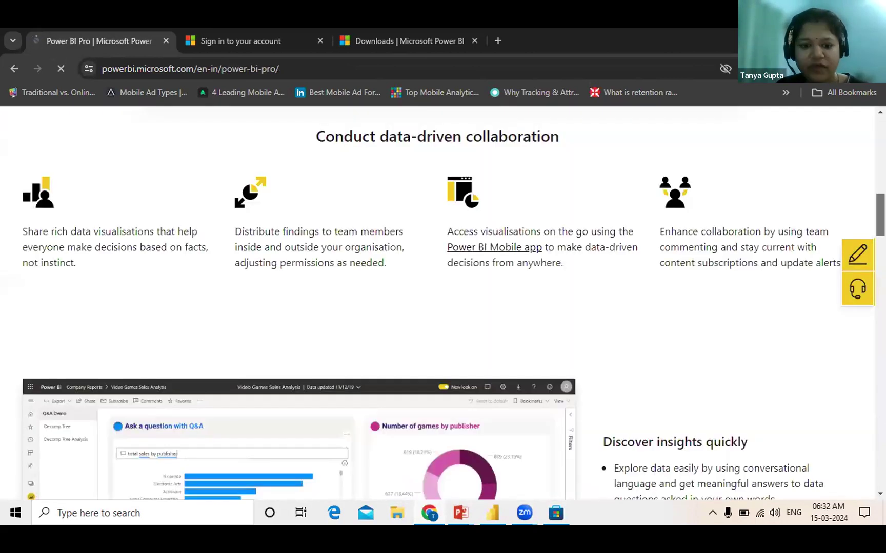
scroll(437, 303, down, 15)
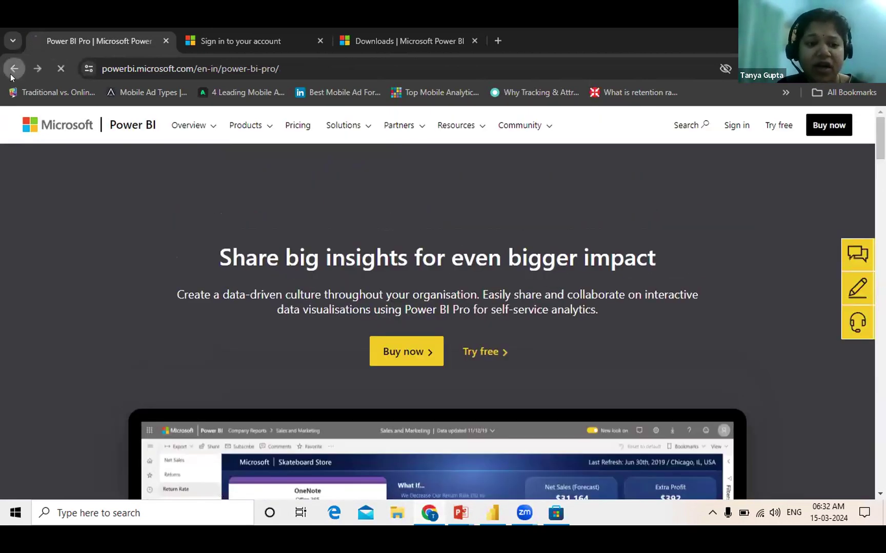
click(11, 75)
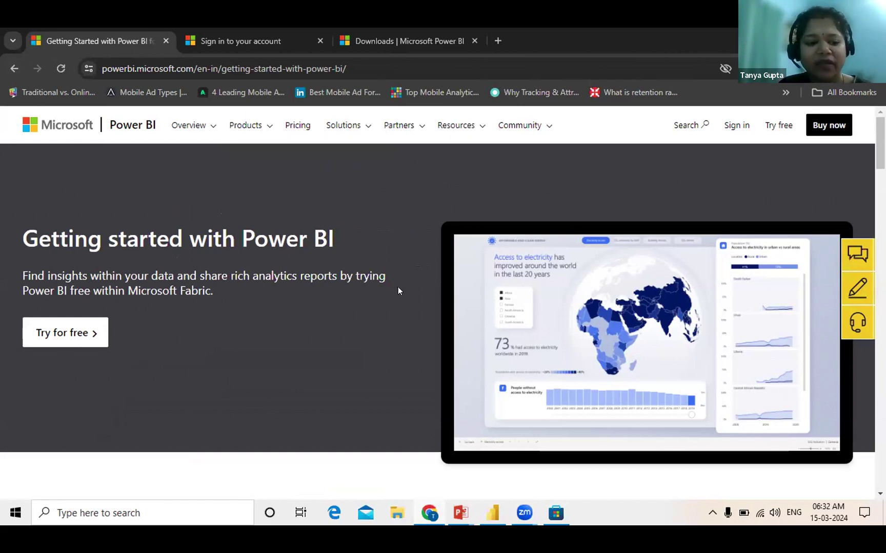
Step: Start the free Power BI trial sign-up, focus the email field, then open the Fabric conference banner
click(53, 341)
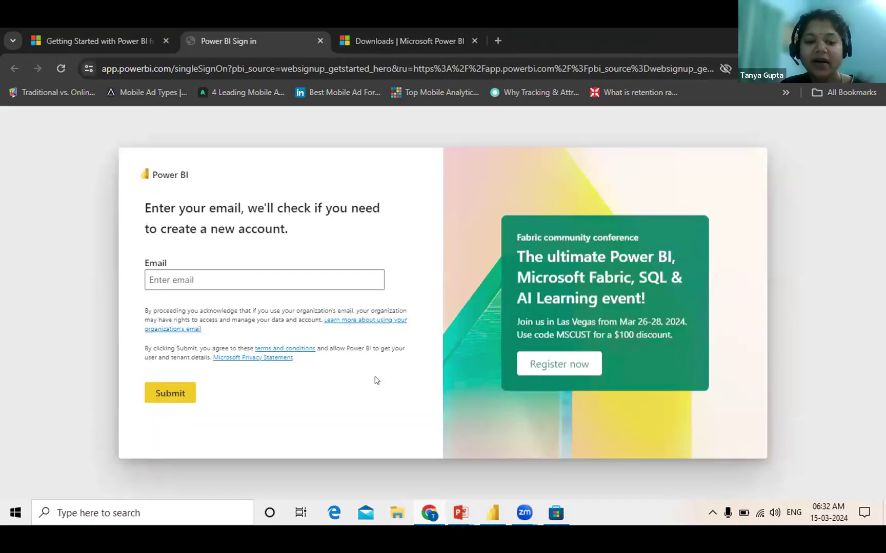
click(258, 276)
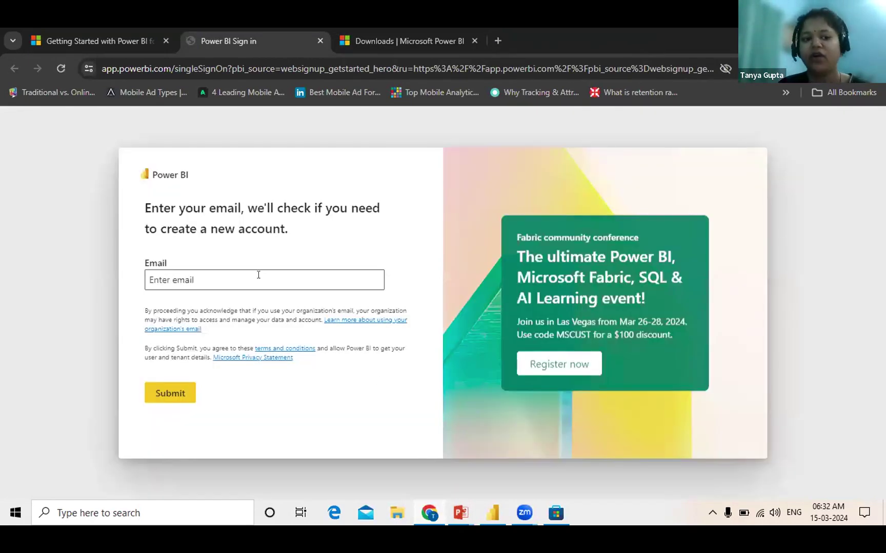
click(259, 276)
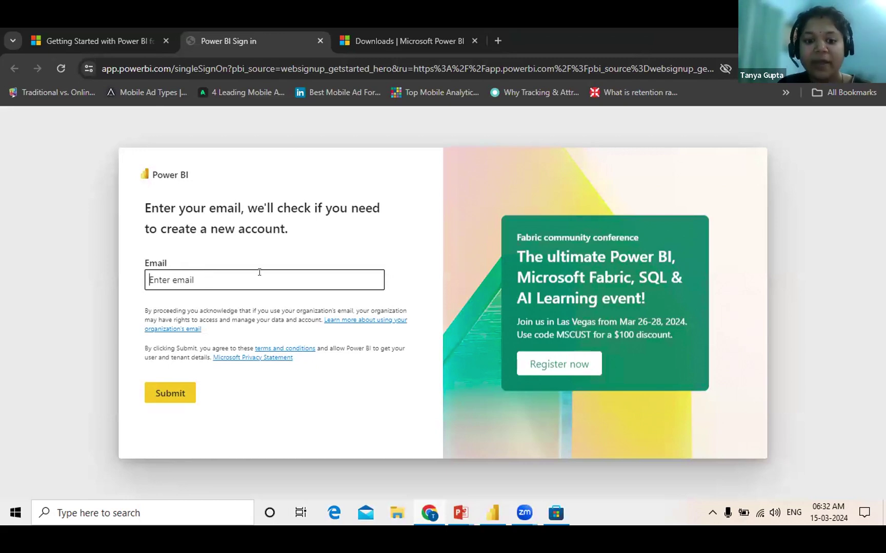
click(446, 253)
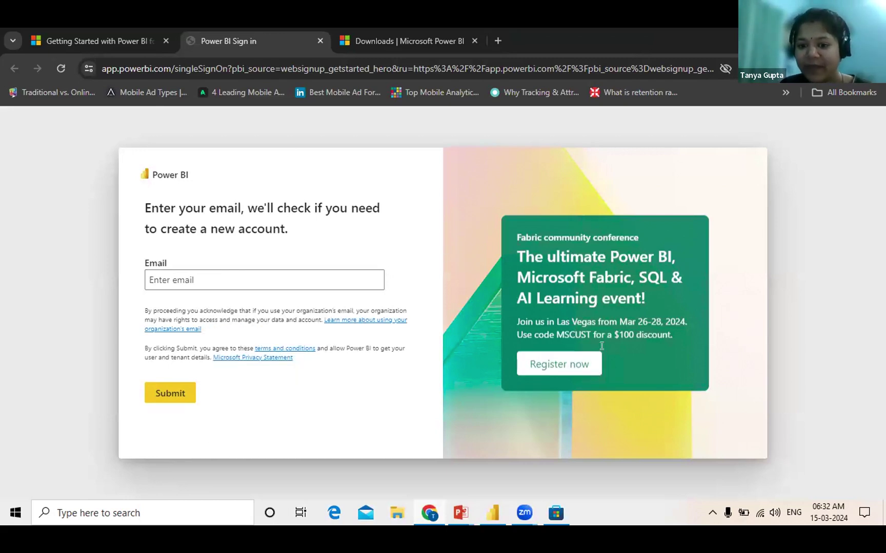
click(554, 365)
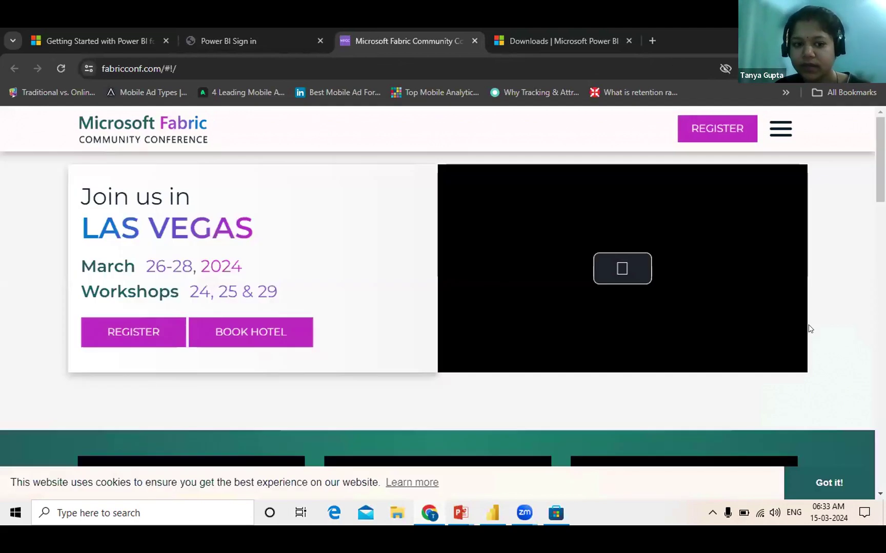
Step: Open the Fabric Community Conference registration page and scroll through its form
click(700, 136)
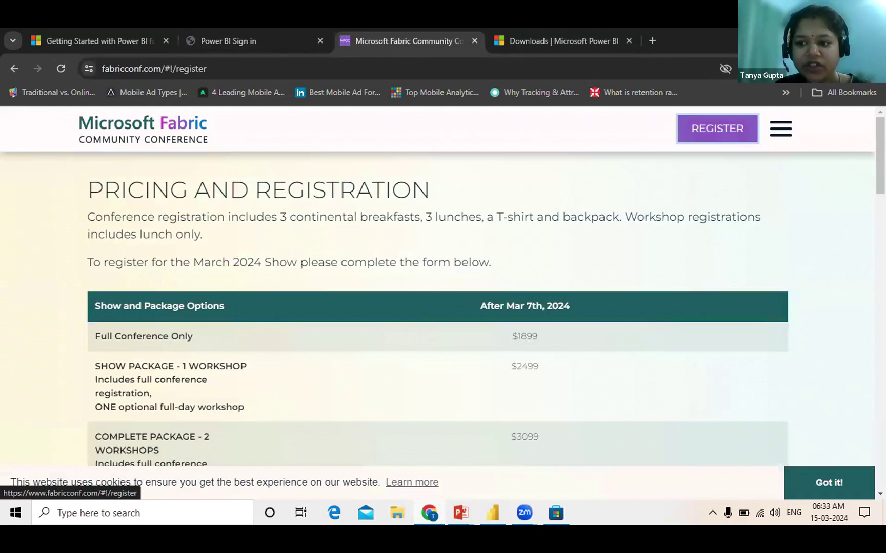
scroll(437, 308, down, 3)
scroll(437, 308, down, 5)
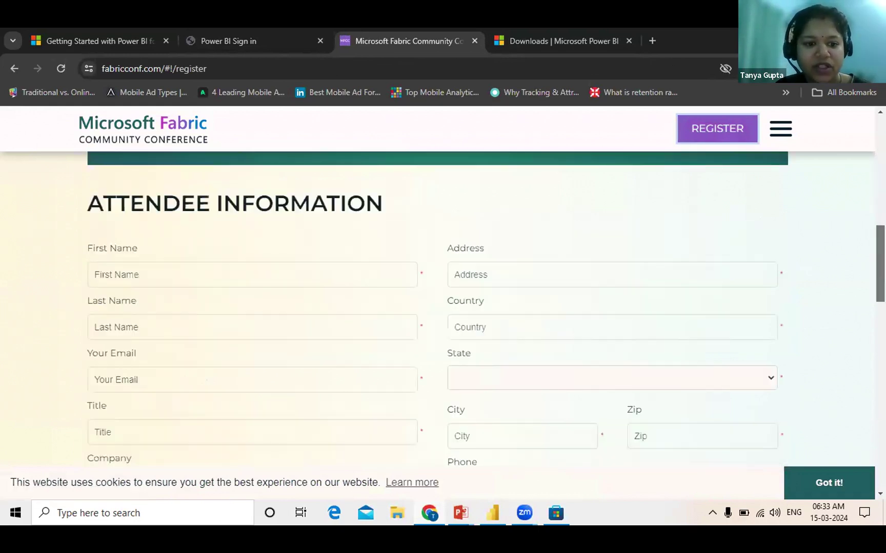
scroll(438, 307, down, 4)
scroll(664, 311, up, 2)
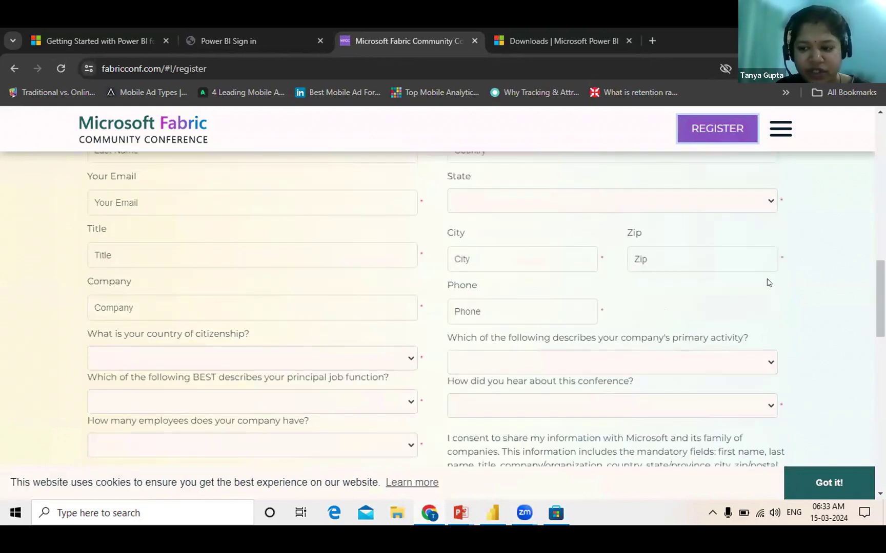
scroll(438, 308, up, 2)
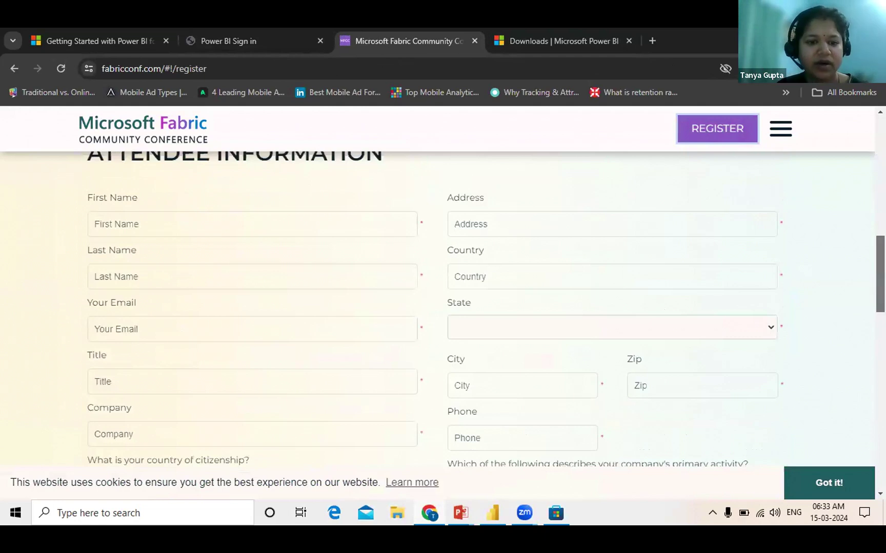
scroll(263, 356, up, 1)
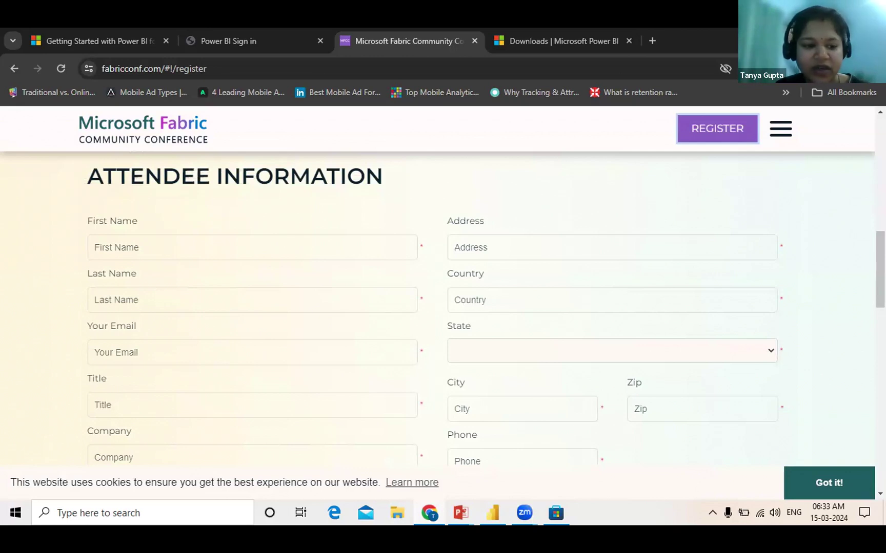
scroll(443, 308, down, 2)
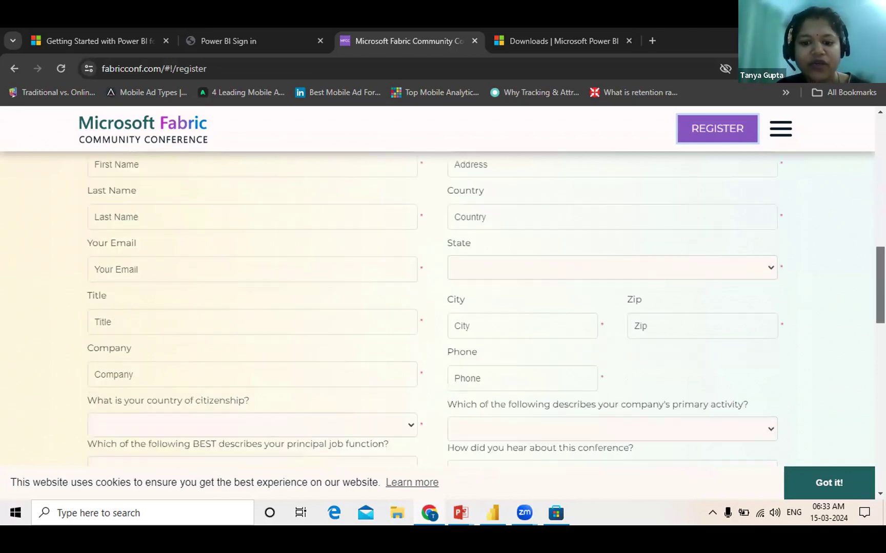
scroll(854, 388, down, 10)
scroll(632, 302, down, 10)
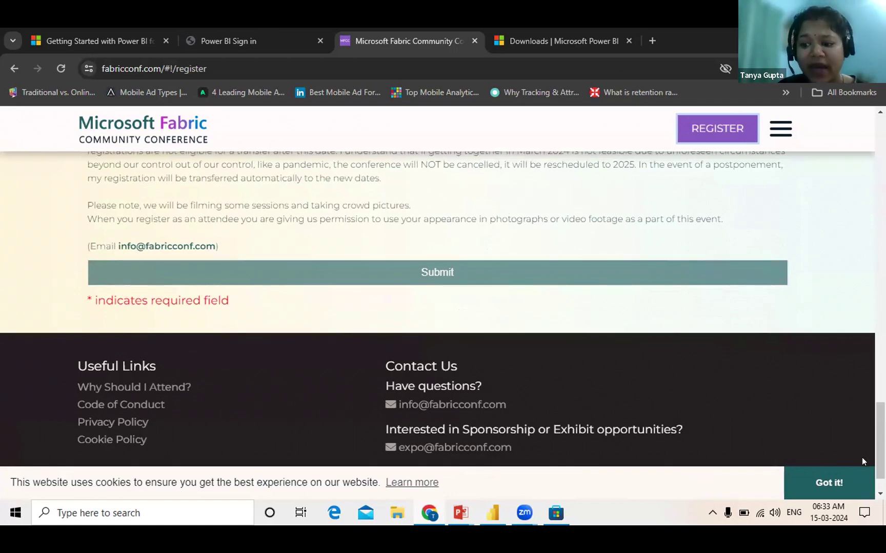
drag(880, 441, 880, 154)
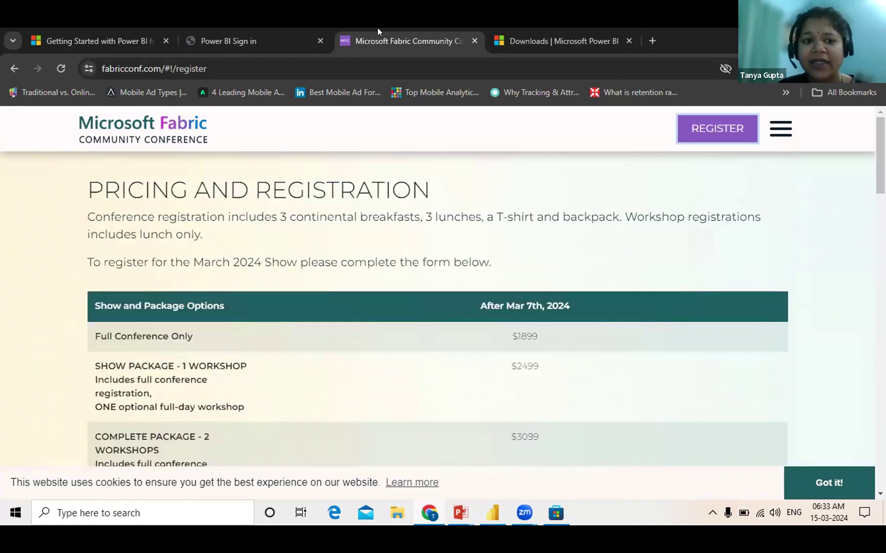
Step: Revisit the Power BI sign-in and Getting Started pages, then bring up the Setup Power BI slide
click(284, 31)
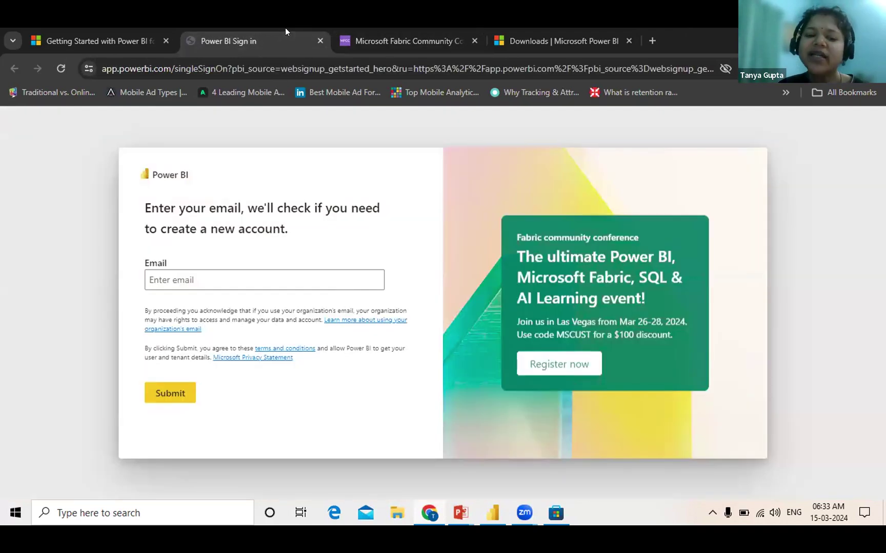
click(141, 32)
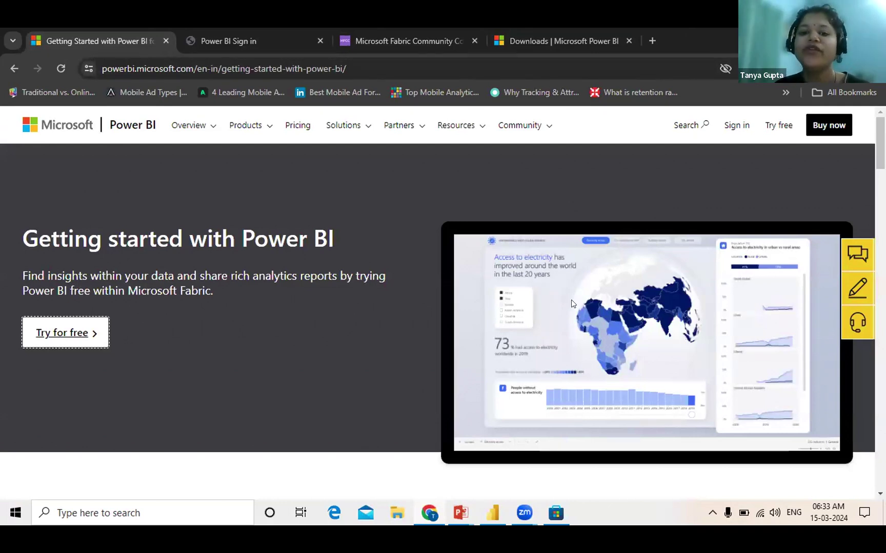
key(alt+Tab)
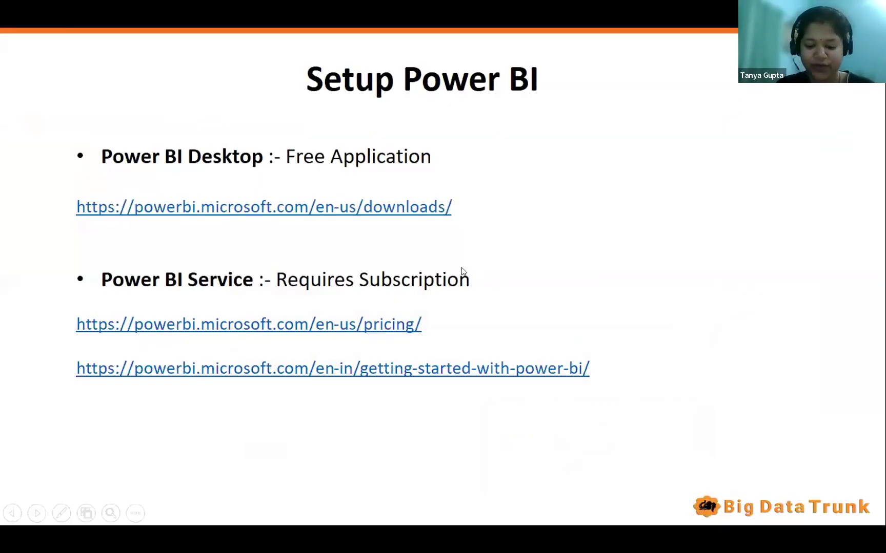
key(alt+Tab)
key(alt+Tab)
key(alt+Tab)
key(alt+Tab)
key(alt+Tab)
key(alt+Tab)
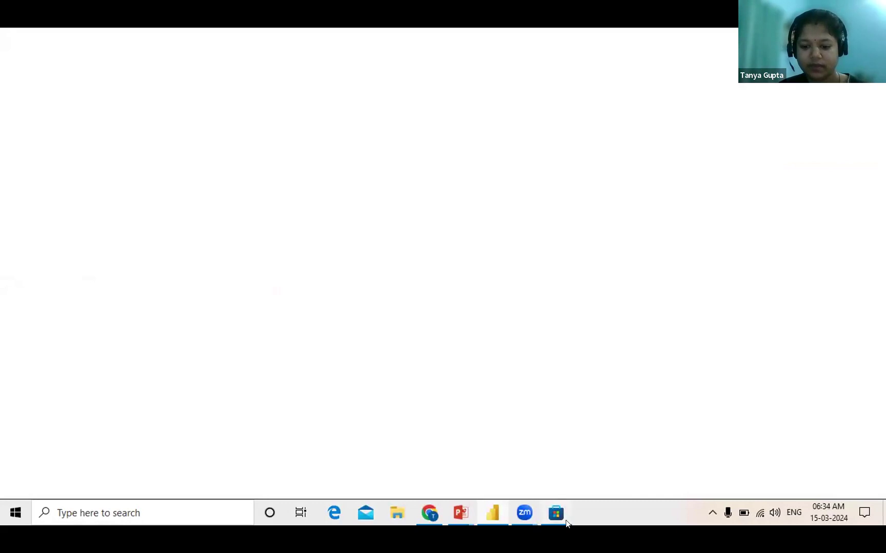
Step: Close the Chrome window from its taskbar preview, leaving the empty Untitled report in Power BI Desktop
mouse_move(564, 522)
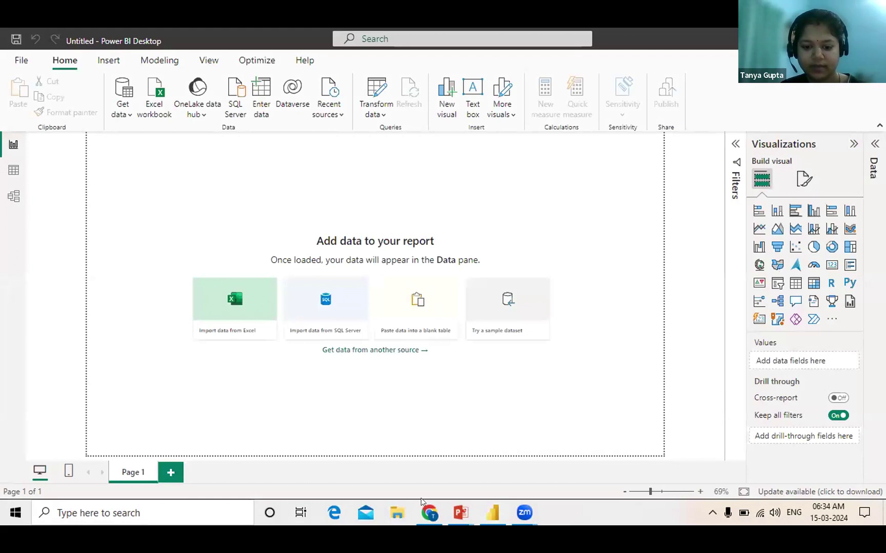
mouse_move(428, 514)
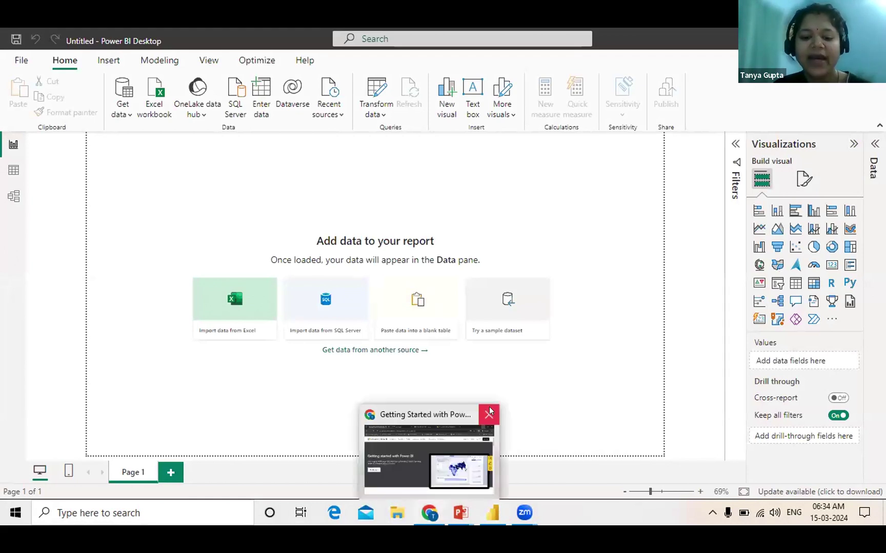
click(489, 412)
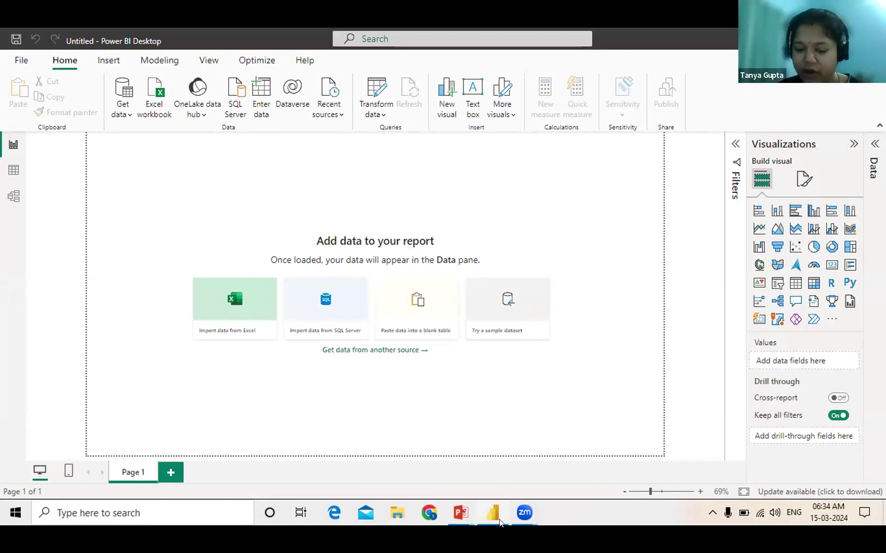
mouse_move(500, 522)
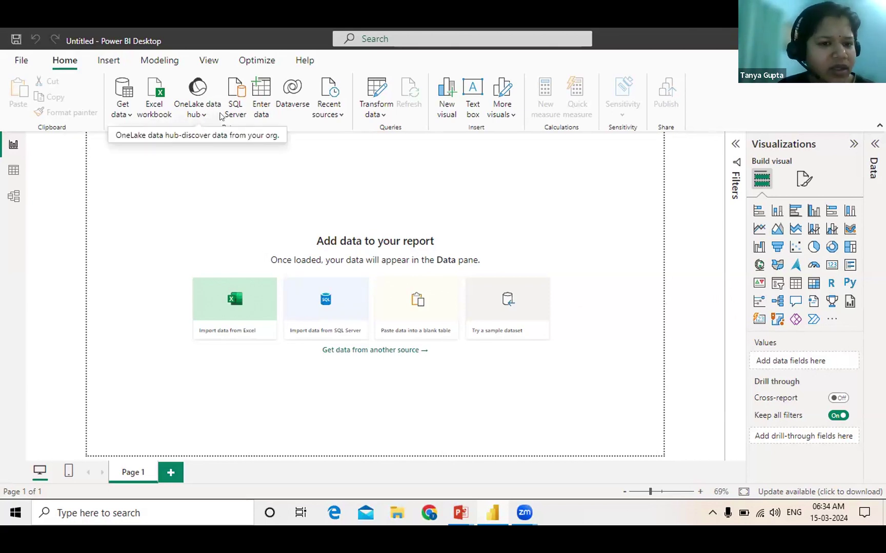
Step: Open the full Get Data connector catalogue and browse the File and Database categories
click(126, 118)
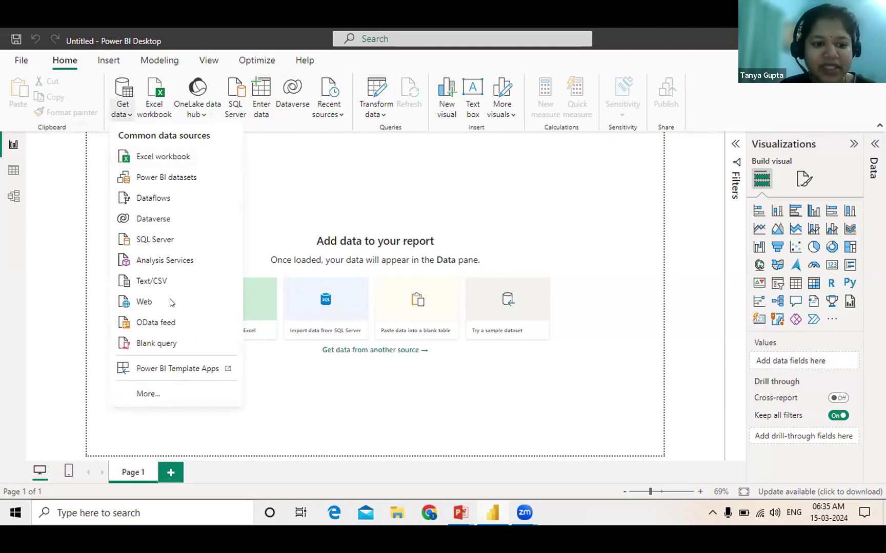
click(147, 395)
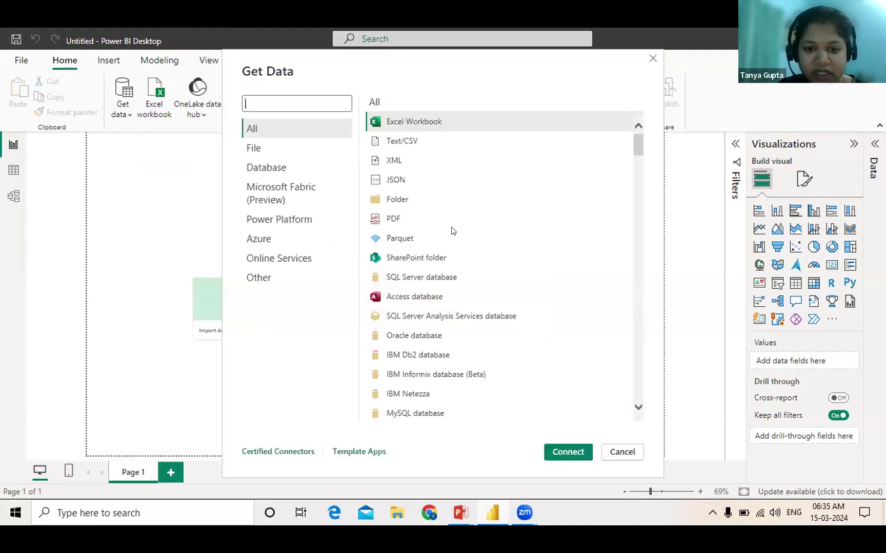
click(277, 150)
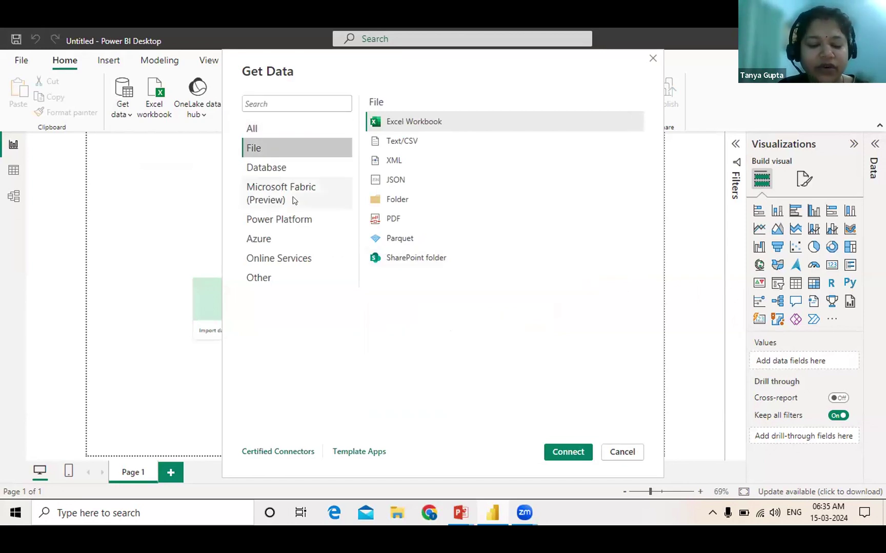
click(283, 173)
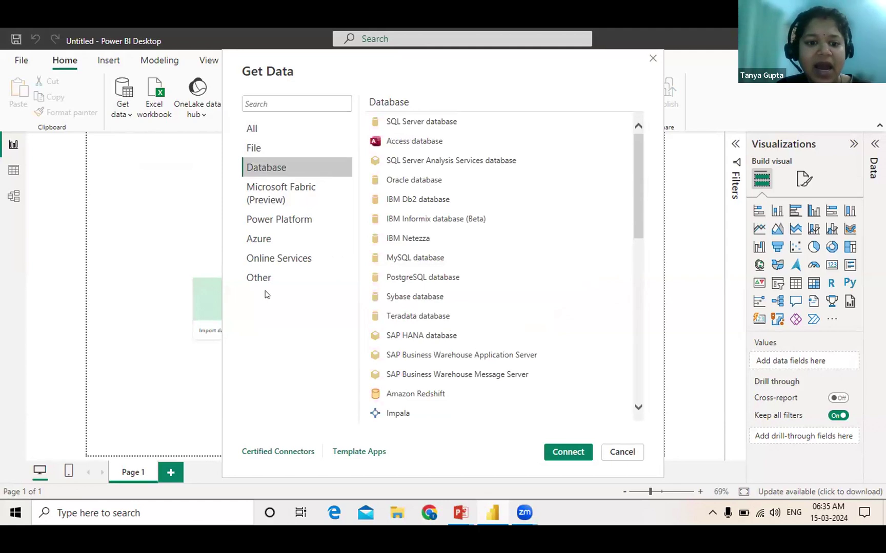
scroll(280, 272, down, 3)
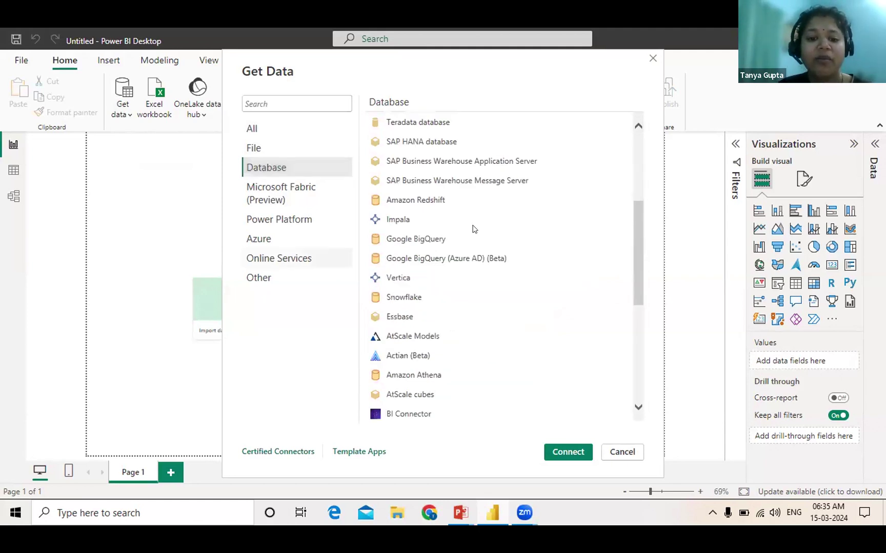
Step: Browse the Online Services, Azure and All connectors, try the Search box, then cancel Get Data
click(286, 262)
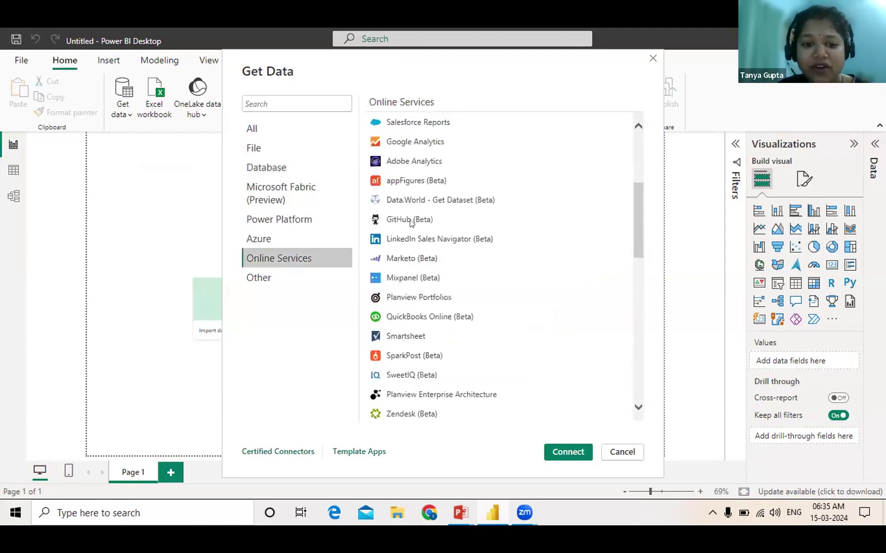
click(262, 242)
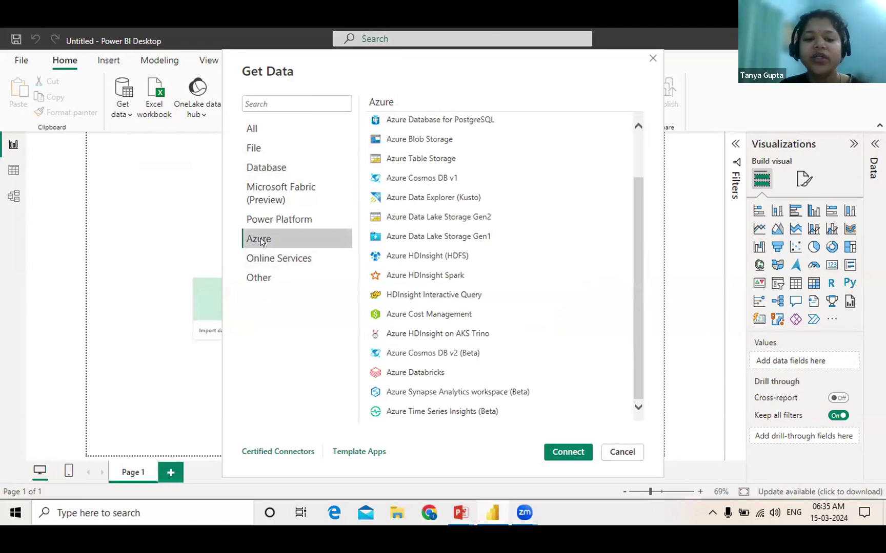
click(254, 128)
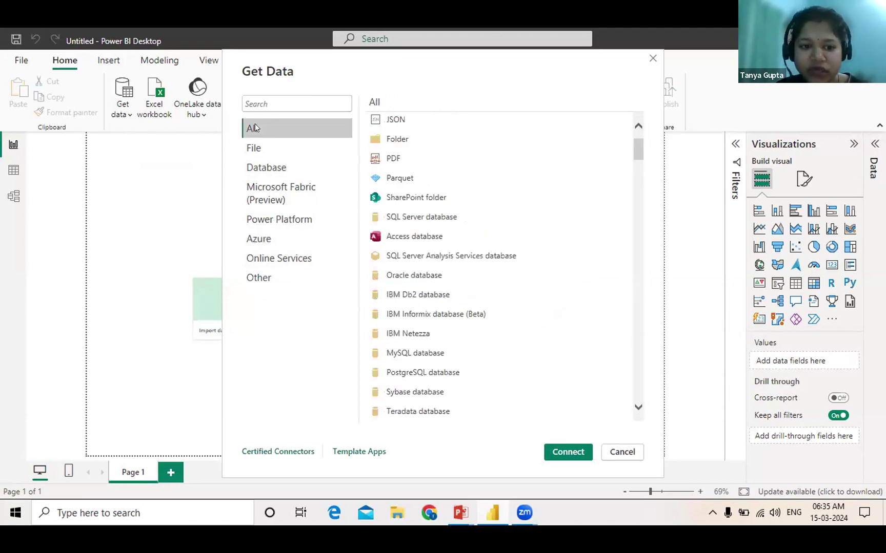
click(310, 97)
click(310, 97)
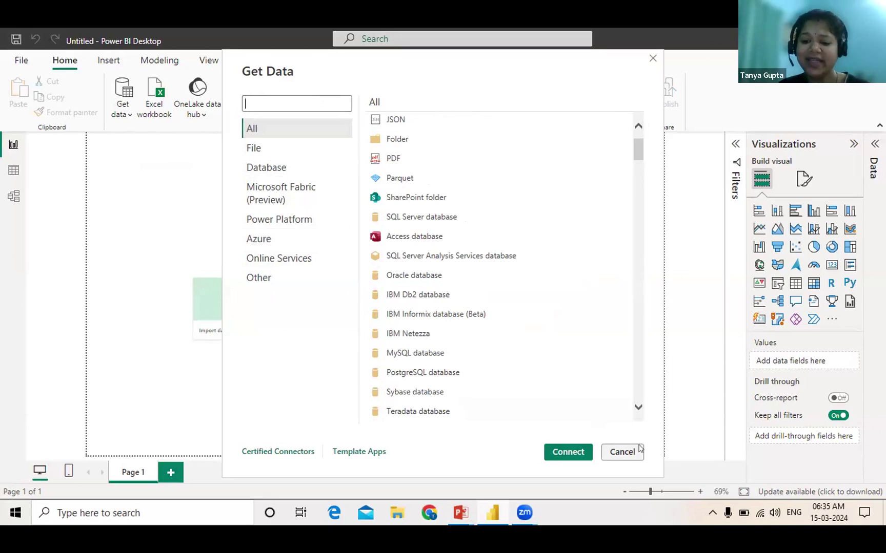
click(622, 451)
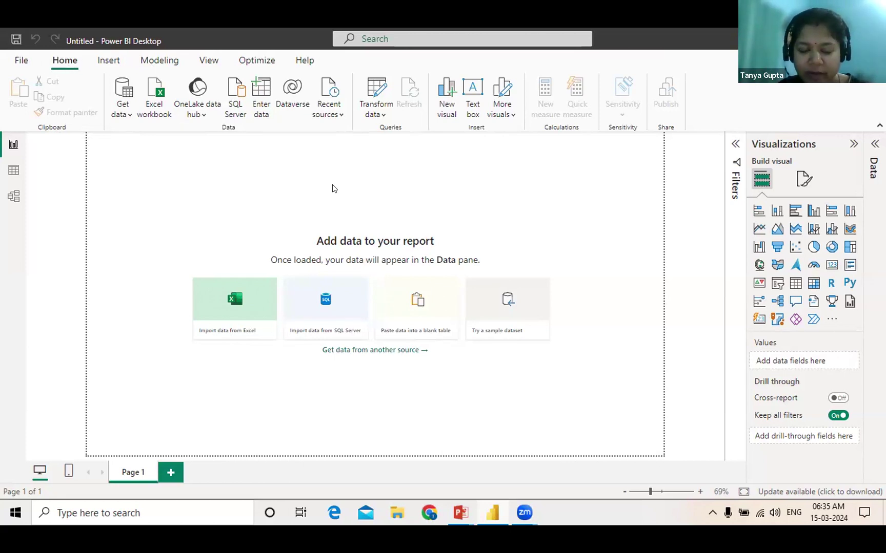
click(374, 95)
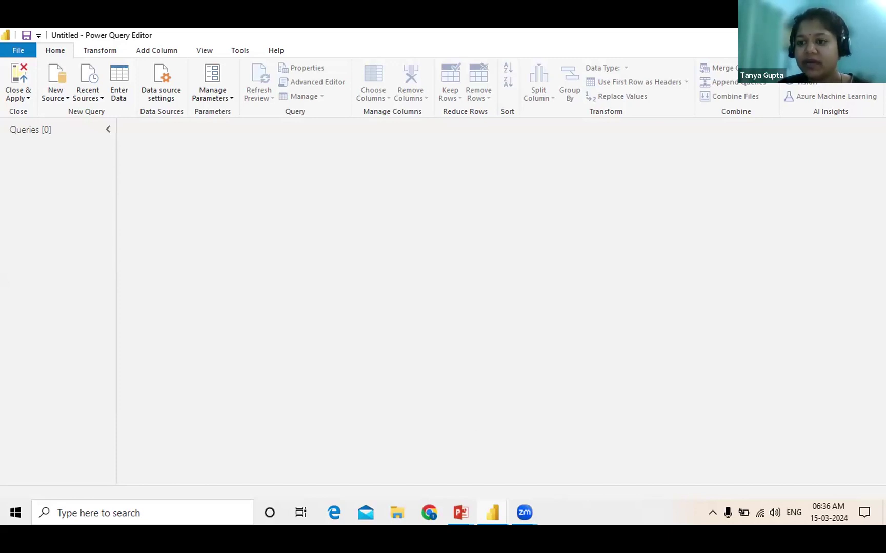
click(488, 518)
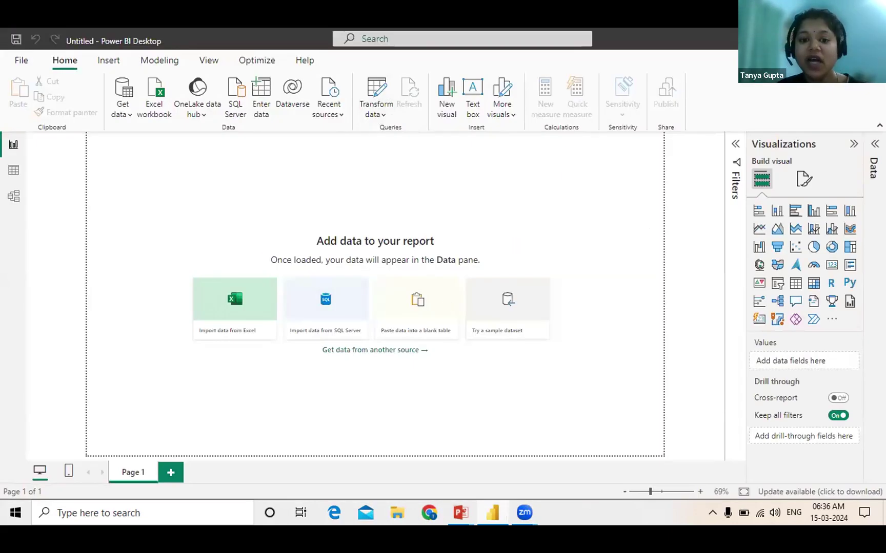
key(alt+Tab)
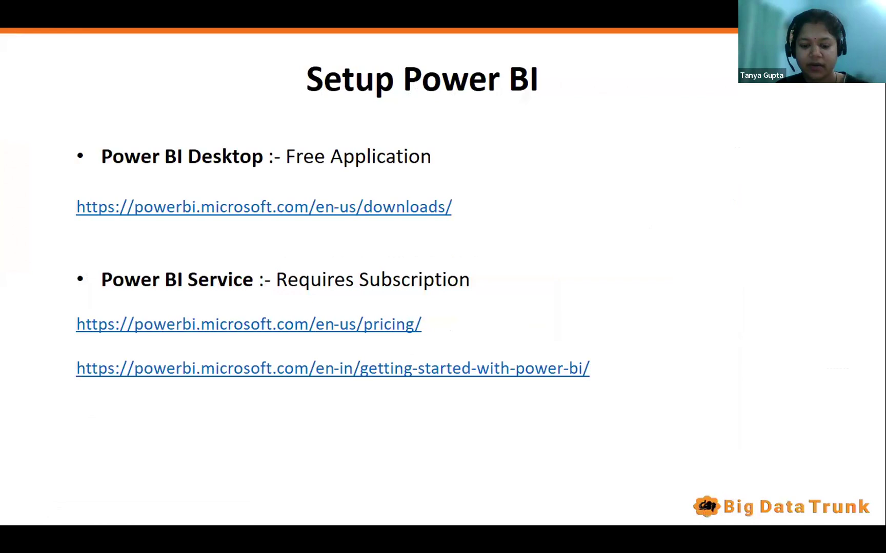
key(alt+Tab)
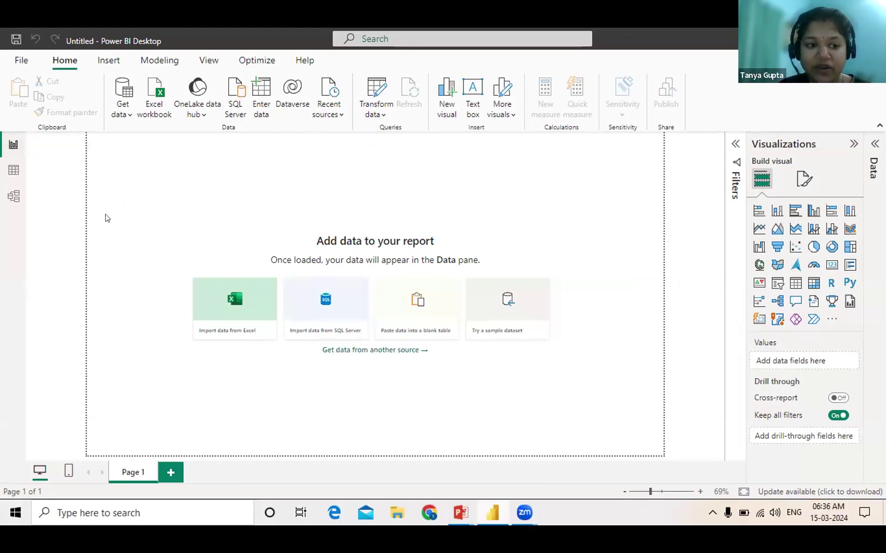
click(12, 171)
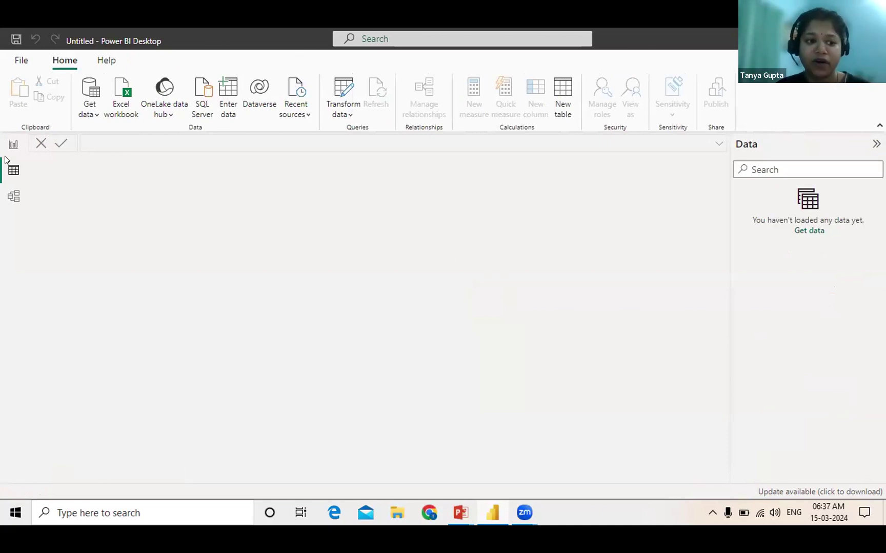
click(15, 199)
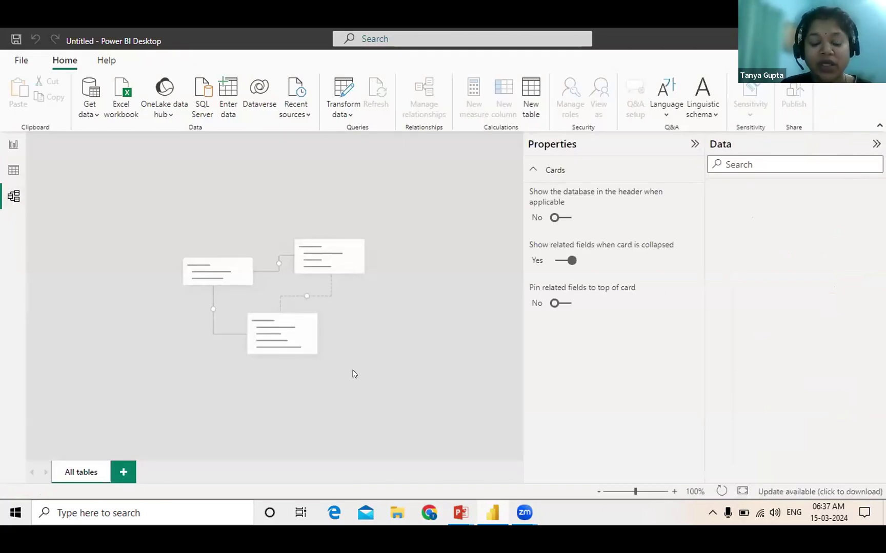
click(11, 146)
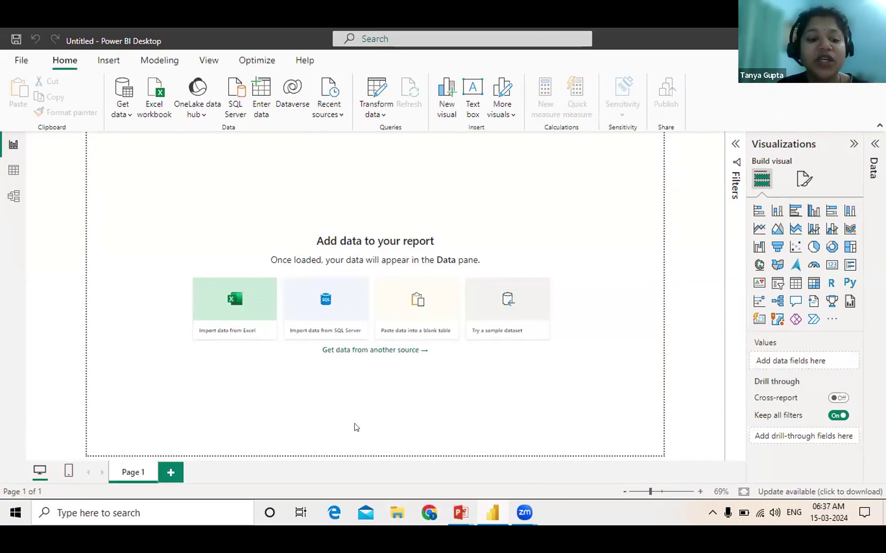
Step: Add a blank Page 2 after Page 1 with the + New page button
click(164, 477)
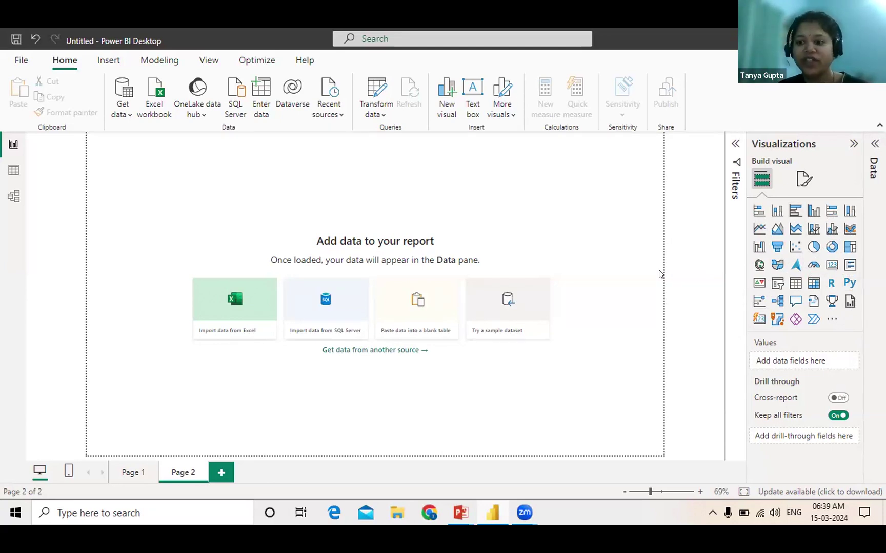
click(829, 321)
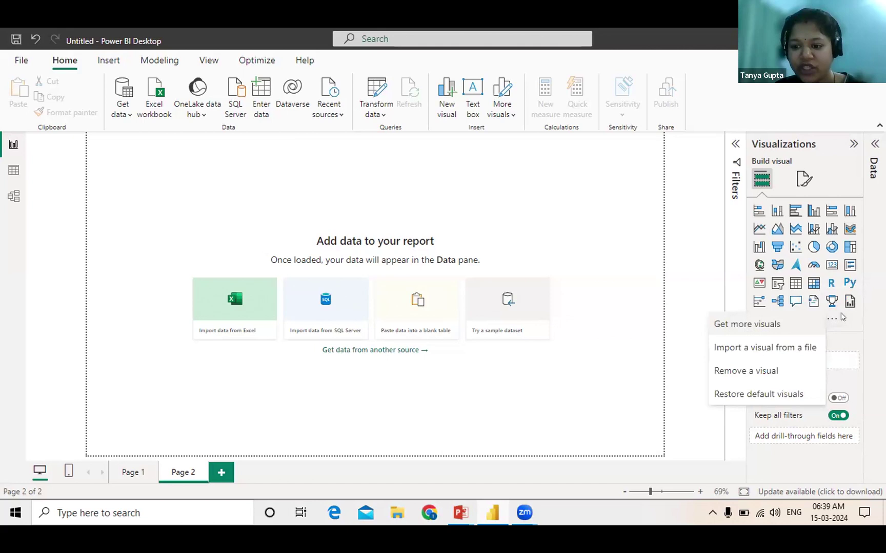
click(731, 325)
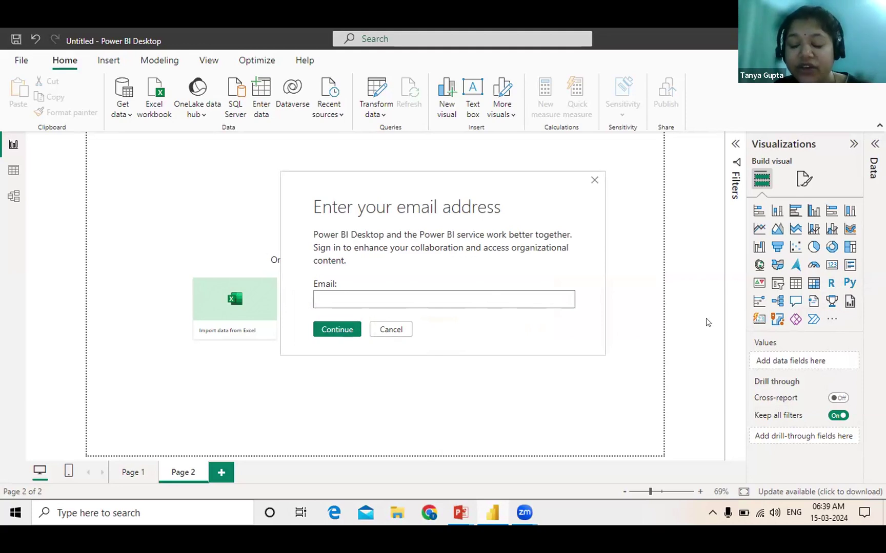
click(595, 180)
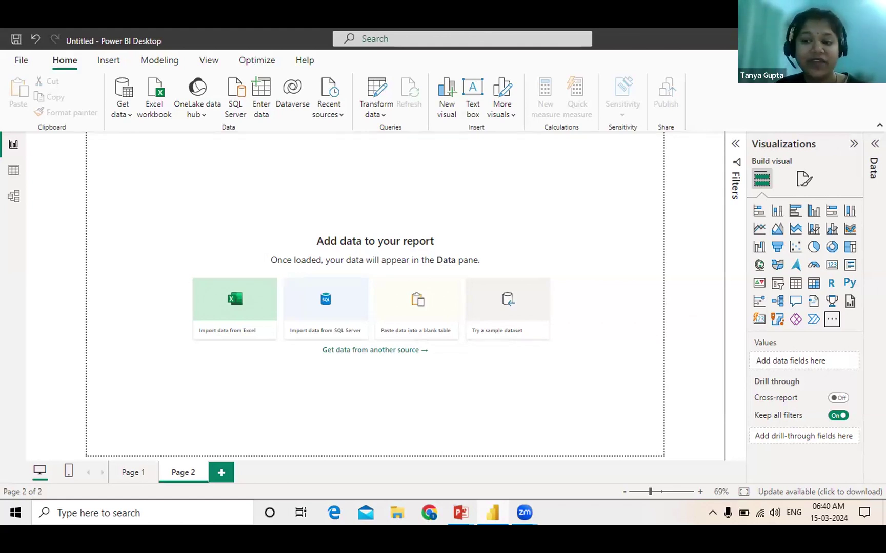
key(alt+Tab)
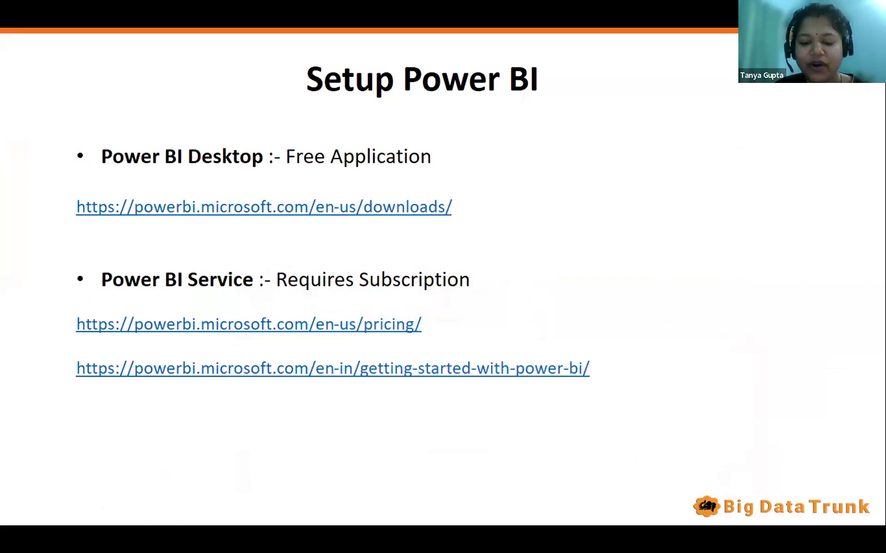
Step: Move the slideshow forward to the Congratulations slide thanking attendees for completing the webinar
key(Right)
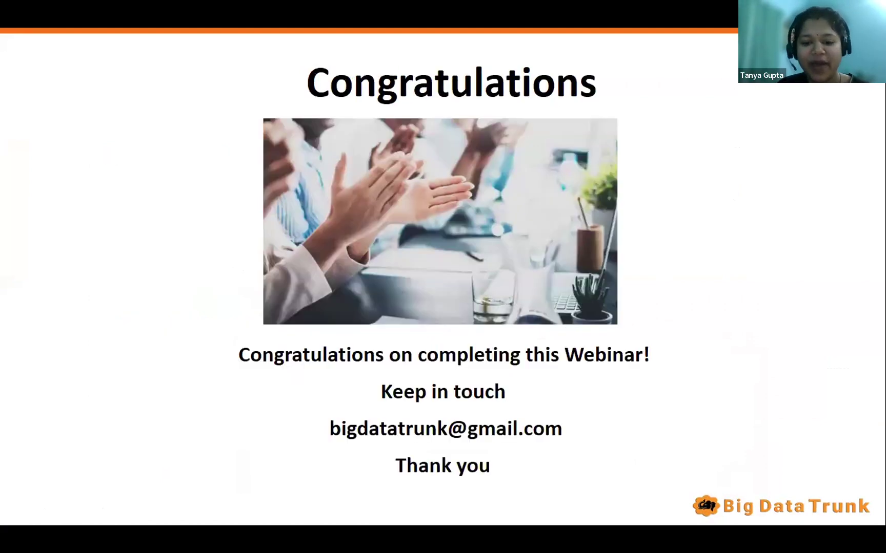